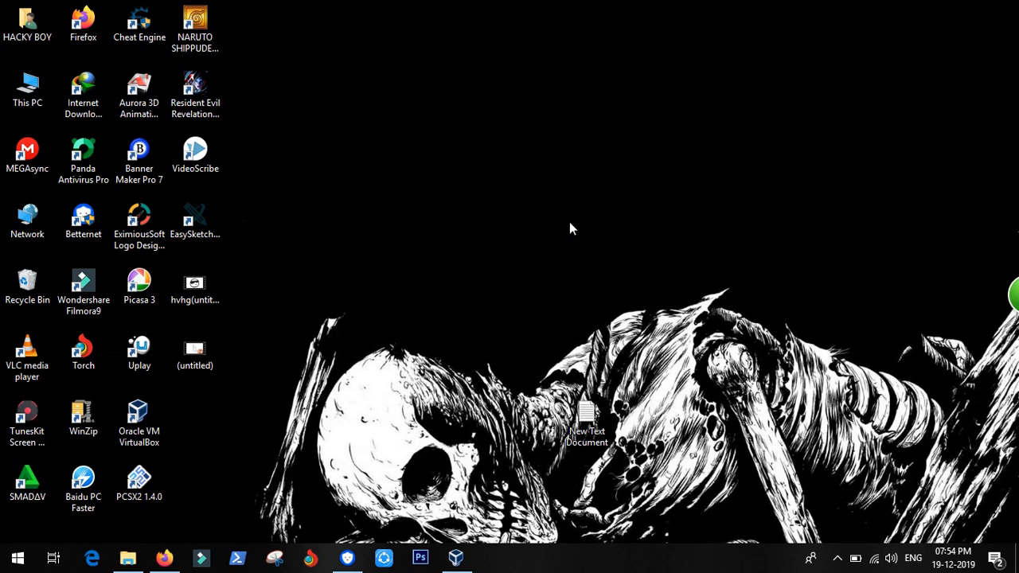
Step: Switch to Firefox and open the VirtualBox 6.1 download page from the Google result for Oracle VM VirtualBox
click(164, 557)
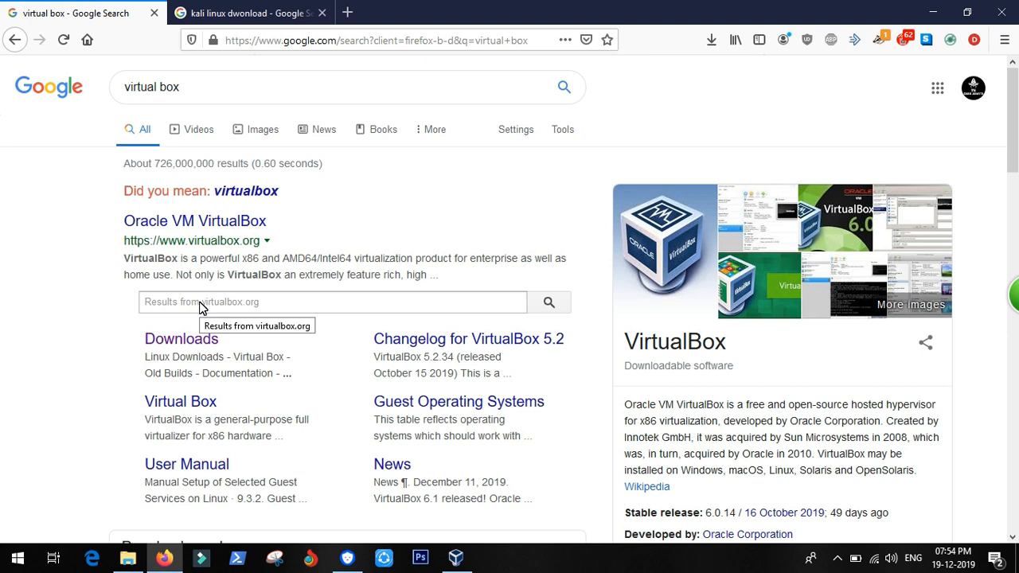
click(173, 228)
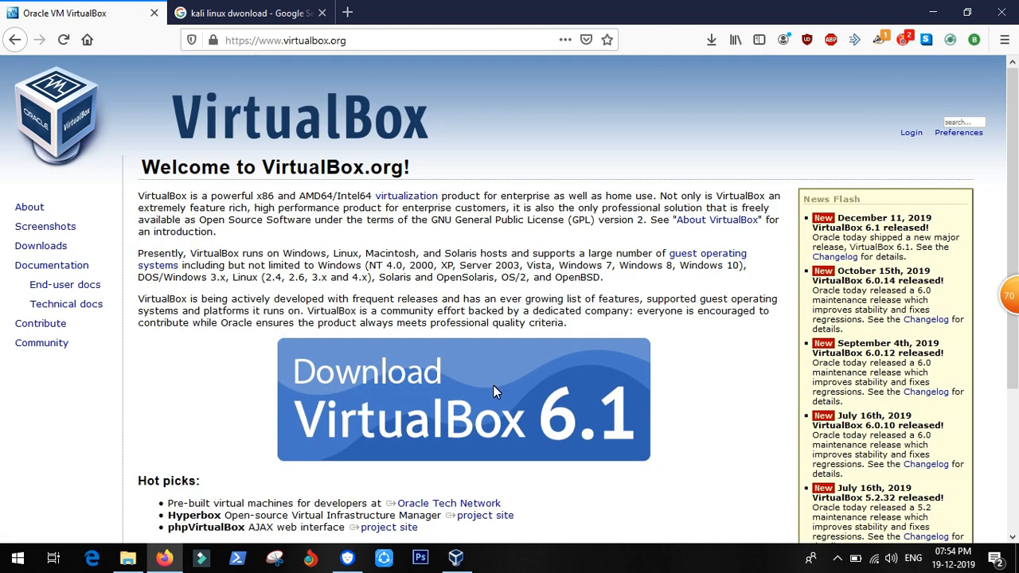
click(474, 379)
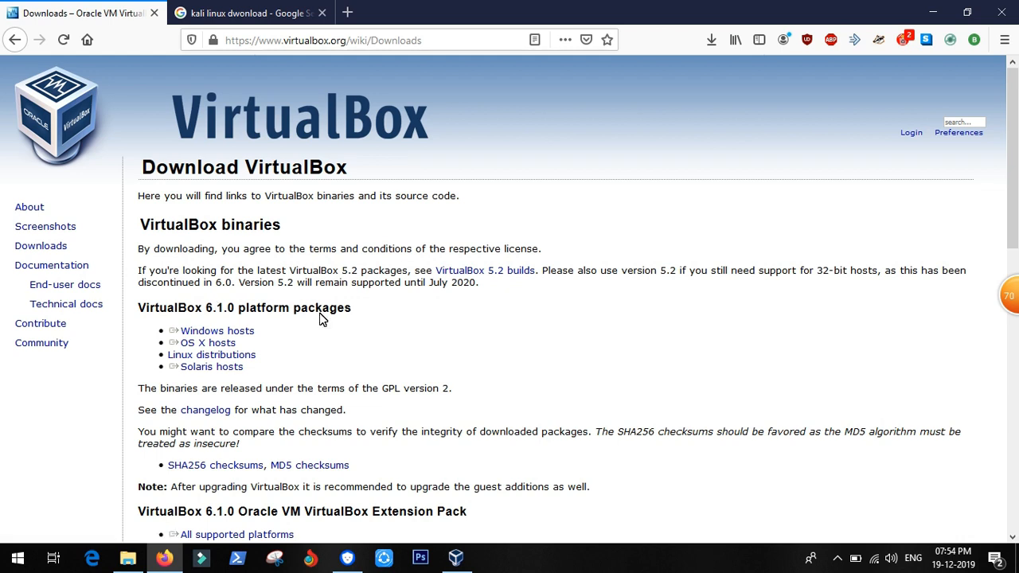
Step: Download the VirtualBox 6.1.0 installer for Windows hosts and save the file, dismissing the Internet Download Manager message
click(221, 333)
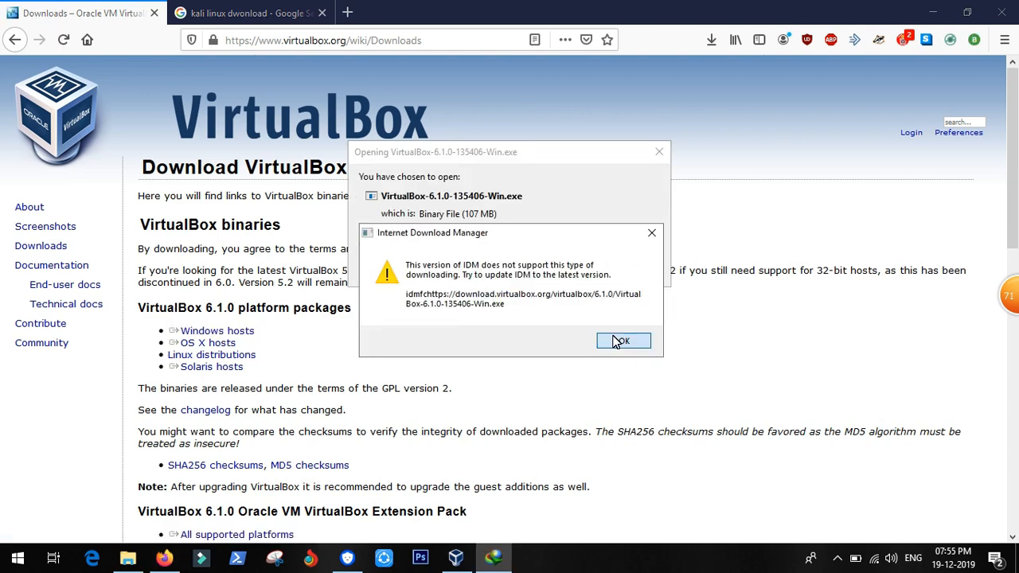
click(617, 343)
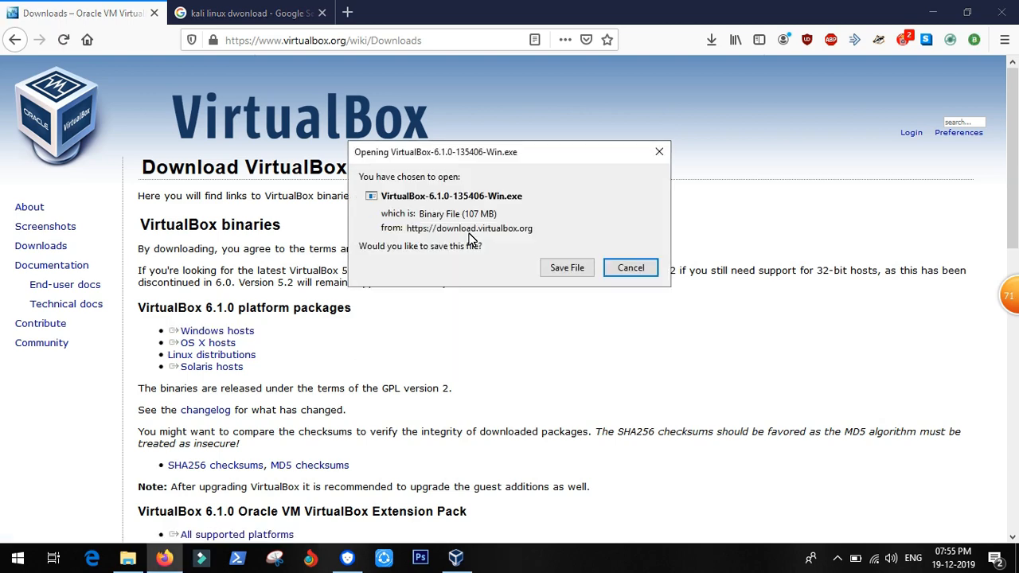
click(551, 270)
click(553, 269)
Step: Cancel the running download of VirtualBox-6.1.0-135406-Win.exe and close the downloads list
click(712, 41)
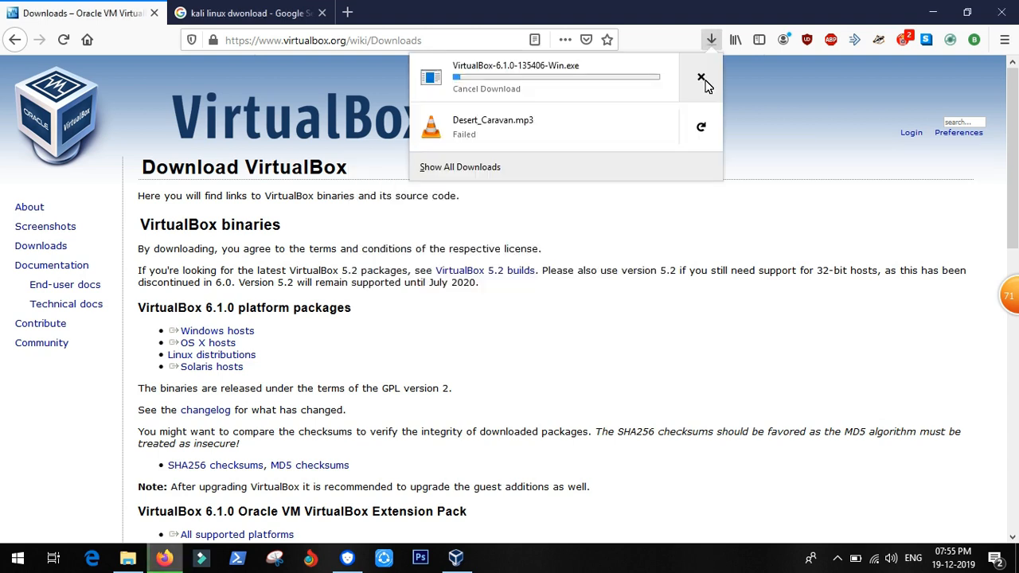
click(701, 78)
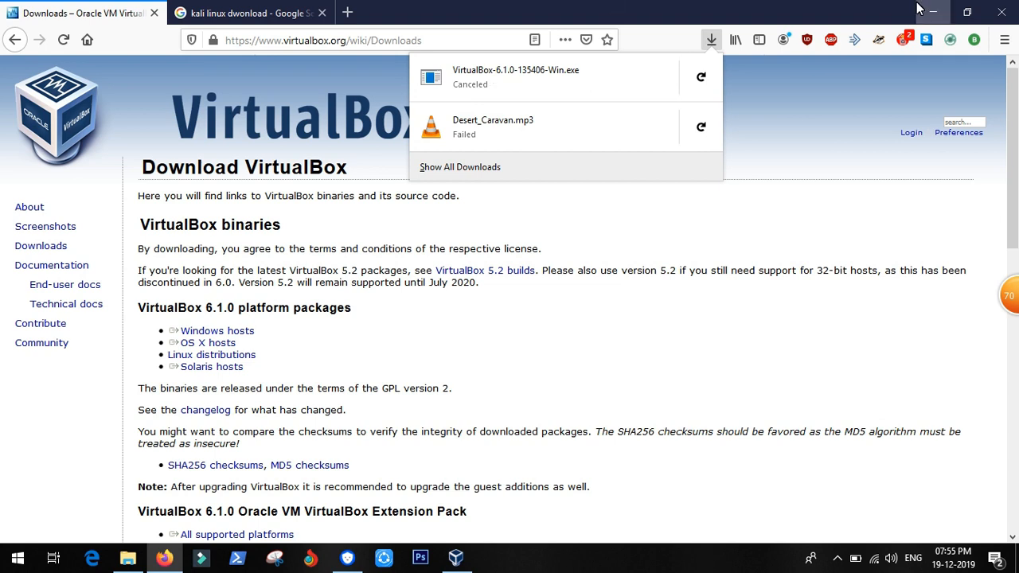
click(645, 6)
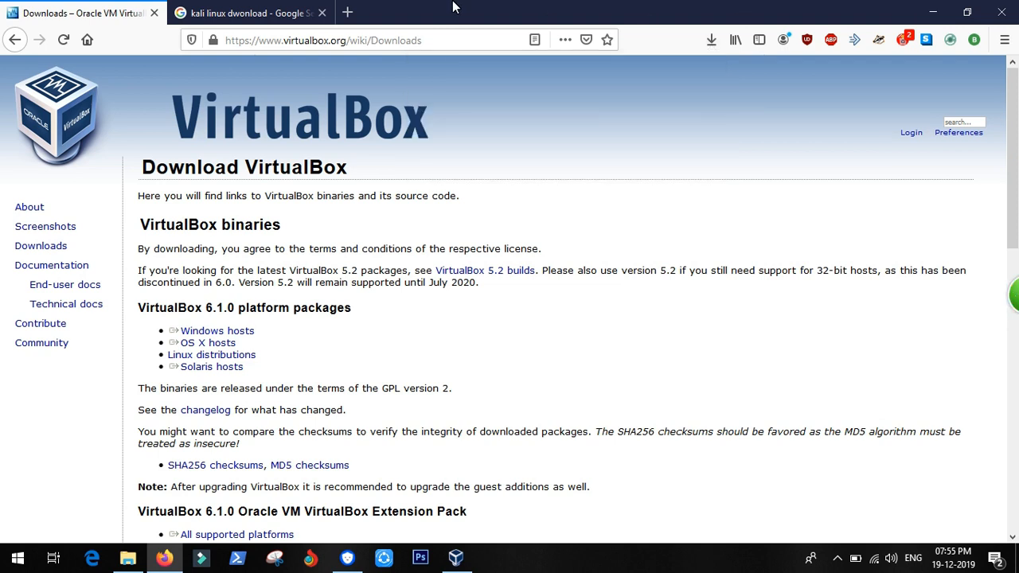
Step: From the Official Kali Linux Downloads search result, open the Offensive Security VM download page for Kali Linux 64-bit VirtualBox
click(262, 10)
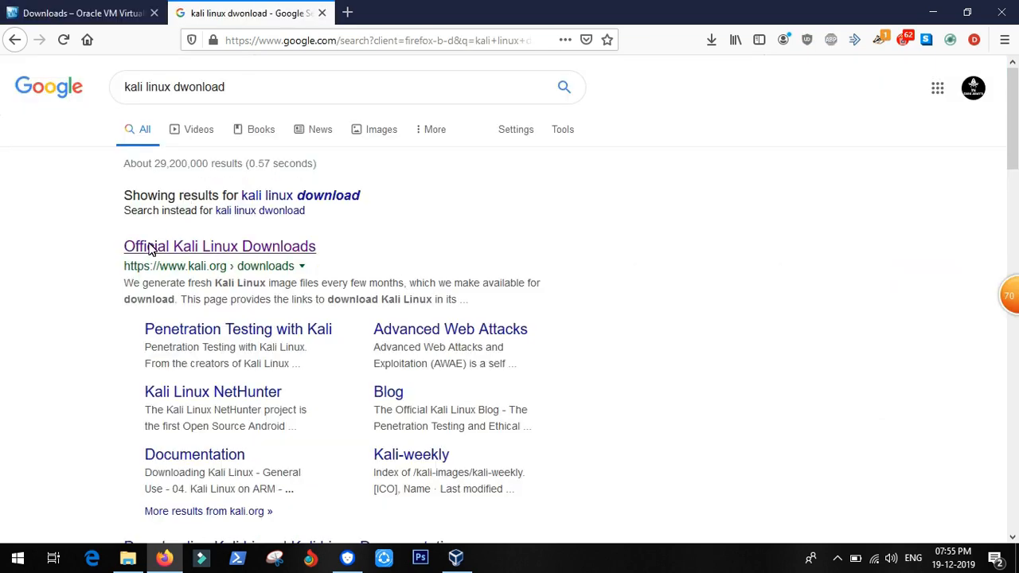
click(205, 249)
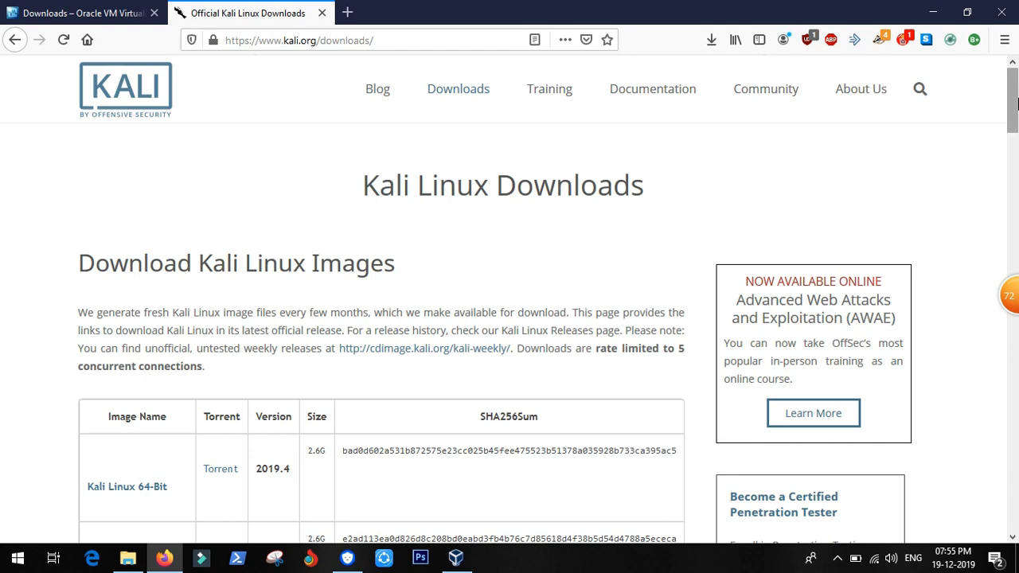
drag(1016, 101, 1014, 271)
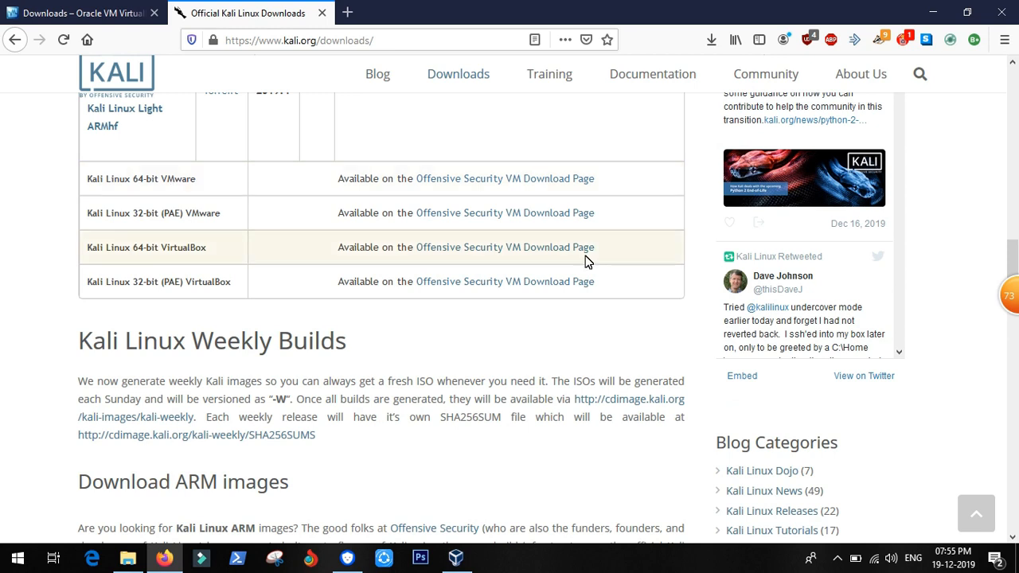
click(485, 253)
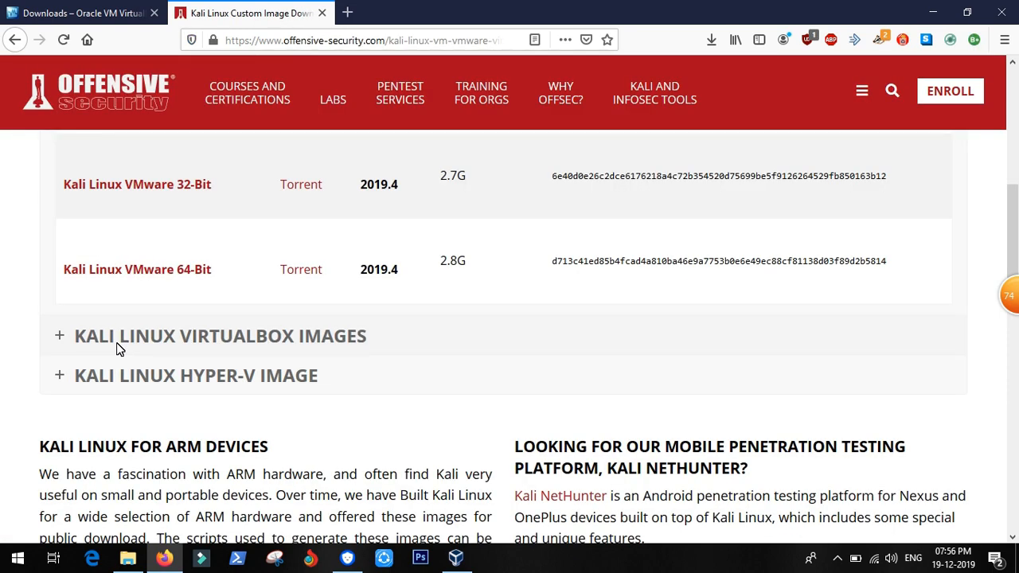
Step: Download the Kali Linux VirtualBox 64-Bit image, saving the file kali-linux-2019.4-vbox-amd64.ova
click(115, 349)
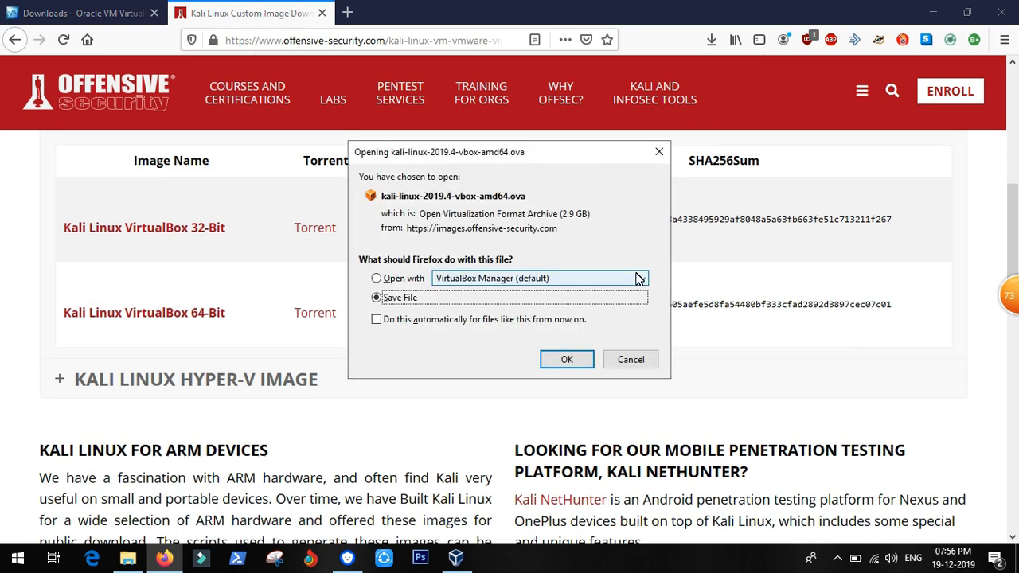
click(570, 360)
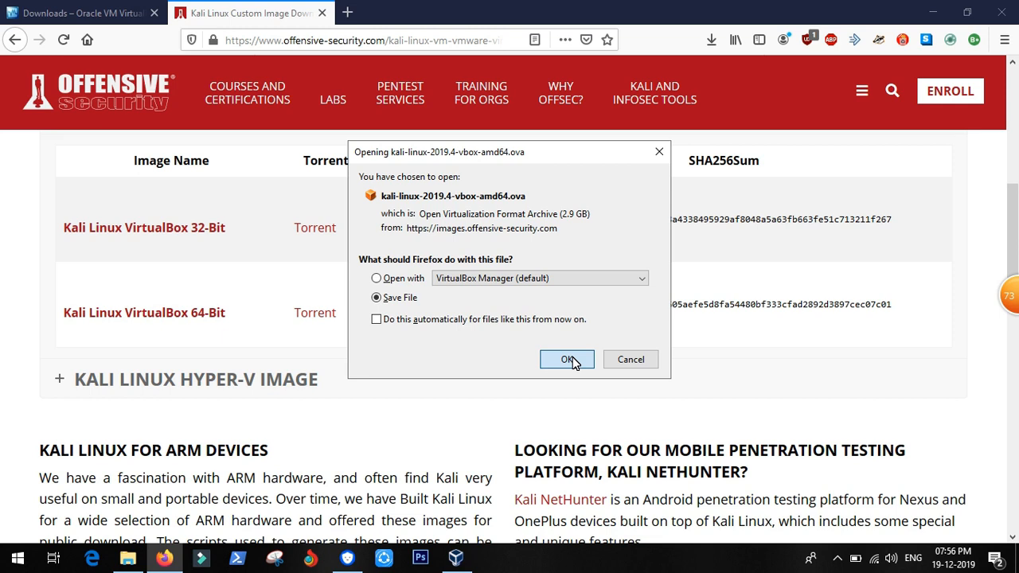
click(569, 360)
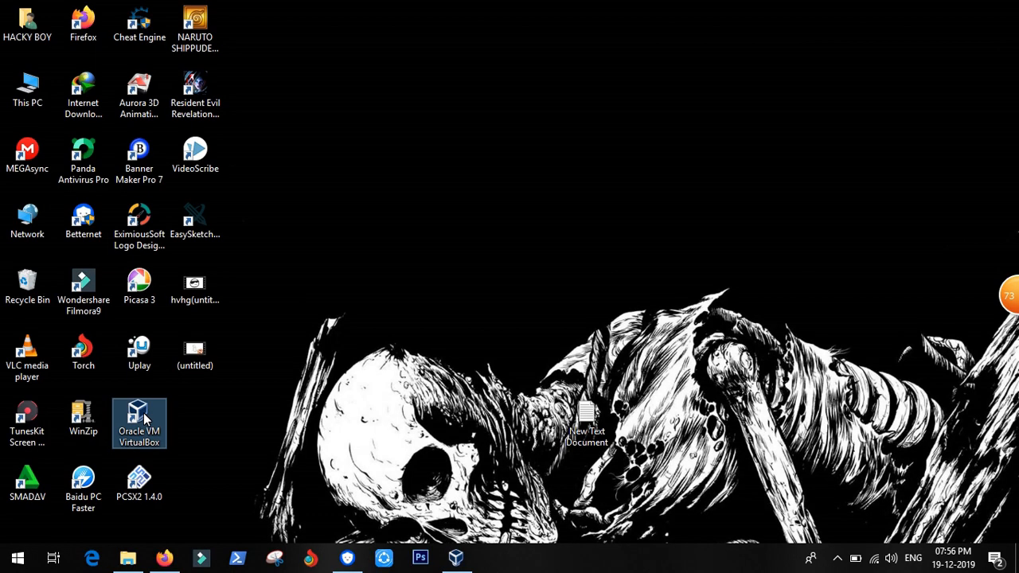
Step: Open VirtualBox and import the Kali Rolling (2019.4) x64 appliance from the kali-linux-2019.4-vbox-amd64 folder using the suggested settings
double_click(144, 409)
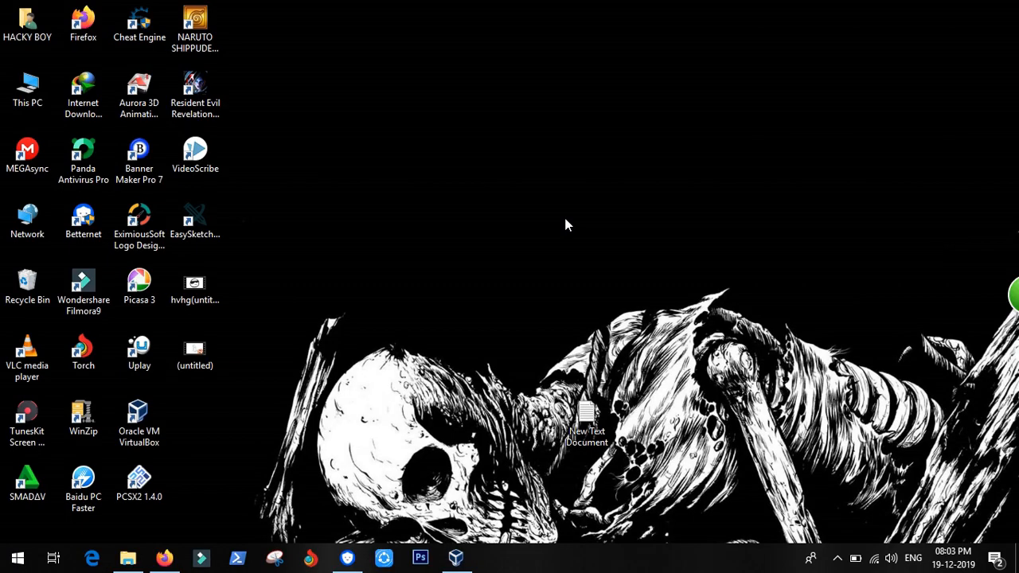
click(456, 560)
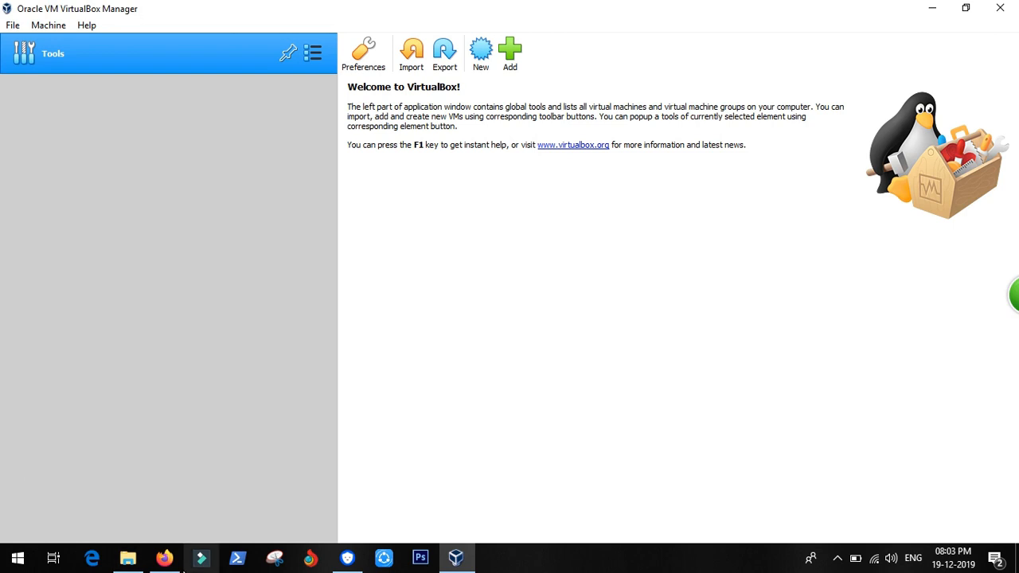
click(143, 561)
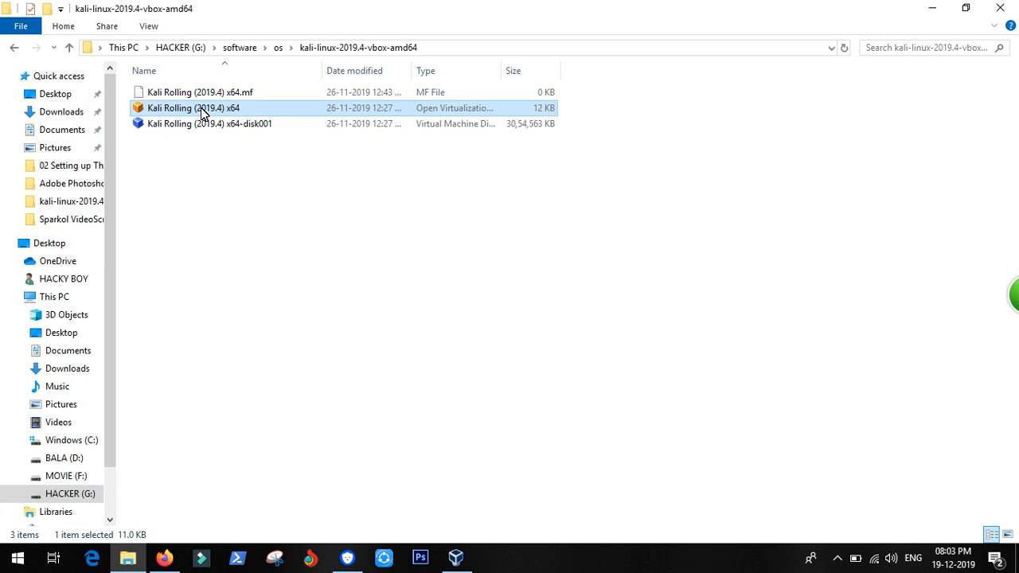
double_click(201, 108)
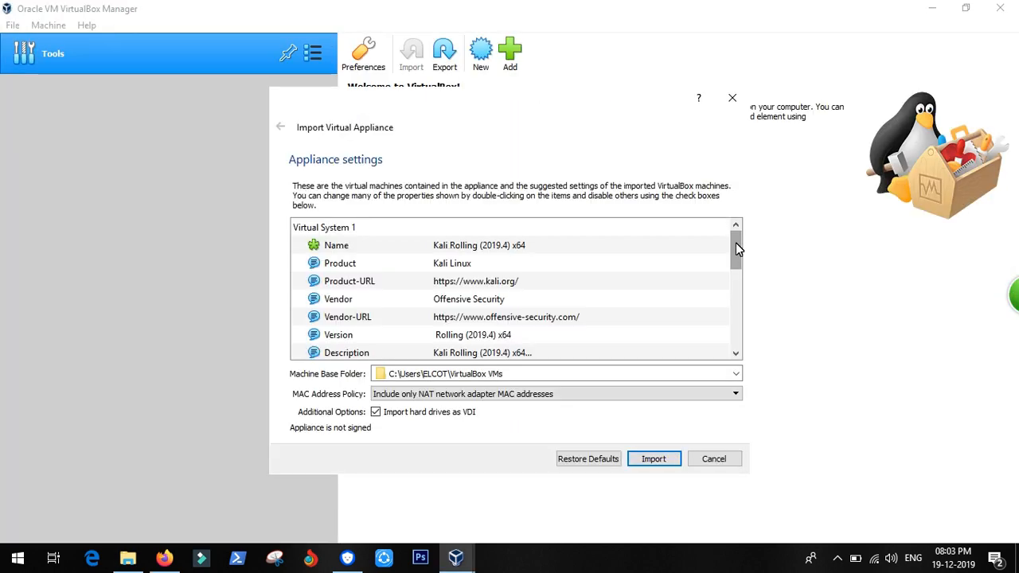
drag(735, 243, 728, 326)
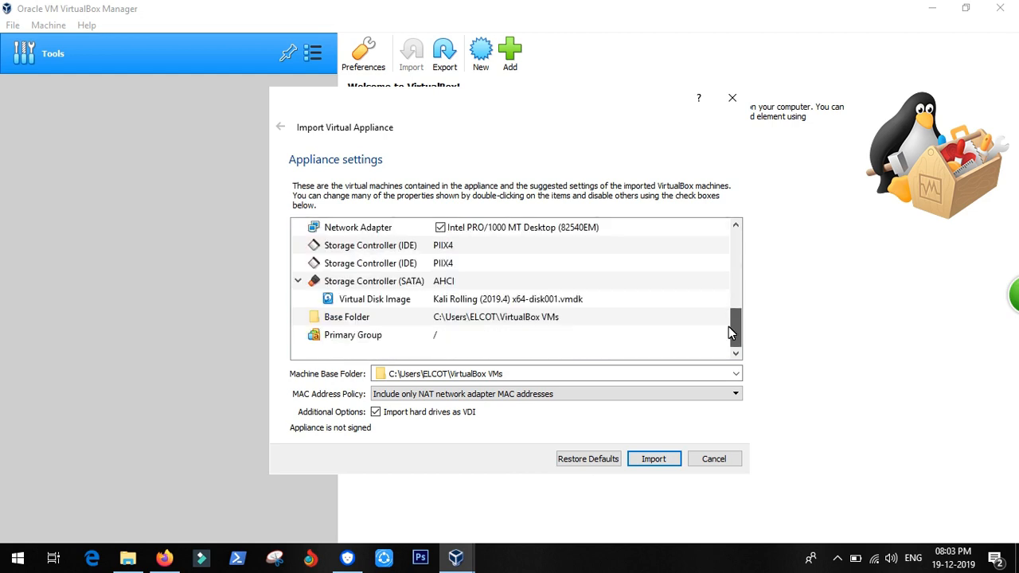
click(654, 461)
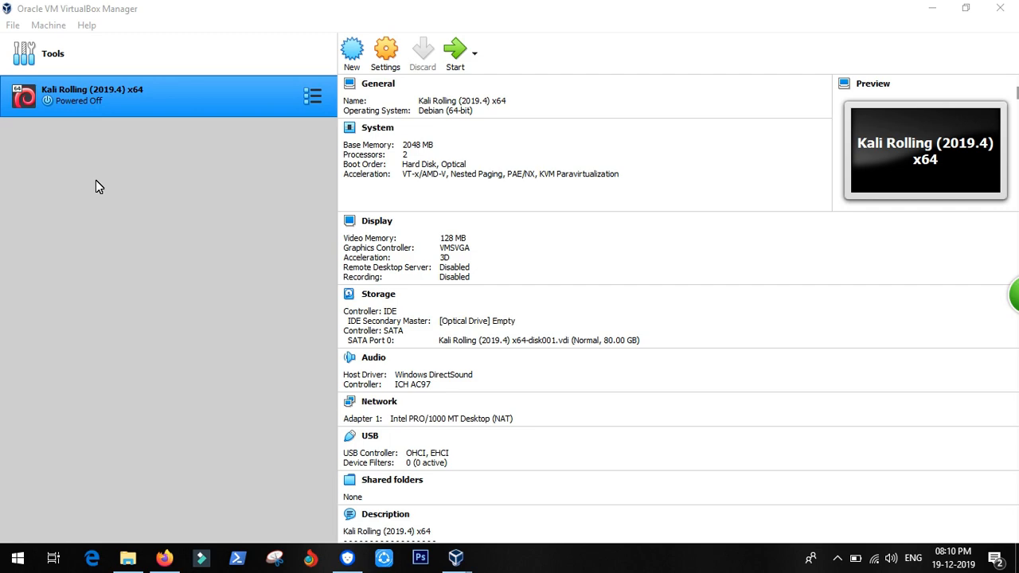
Step: Try to attach network adapter 1 of the Kali Rolling virtual machine to a NAT Network
click(389, 56)
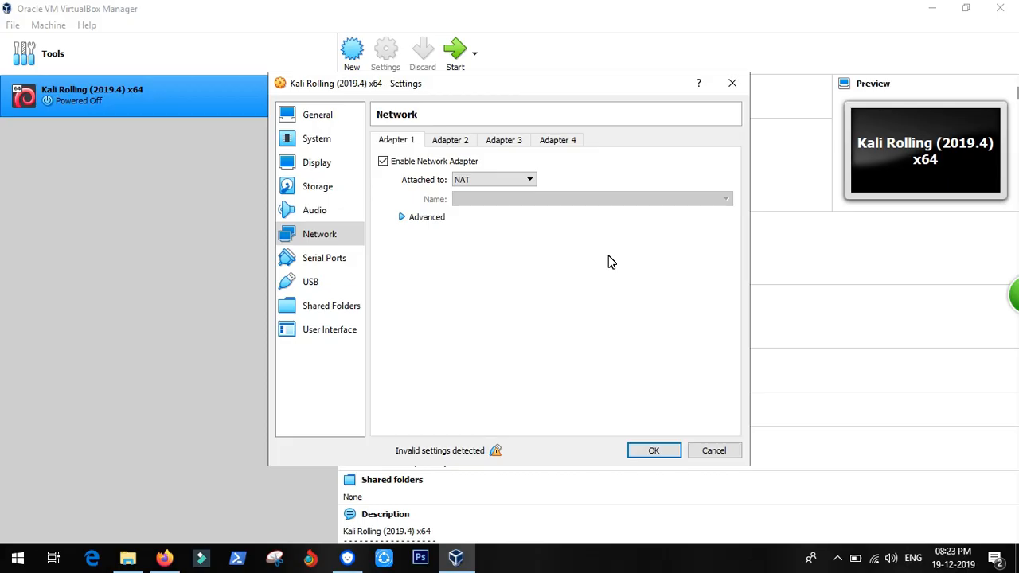
click(472, 182)
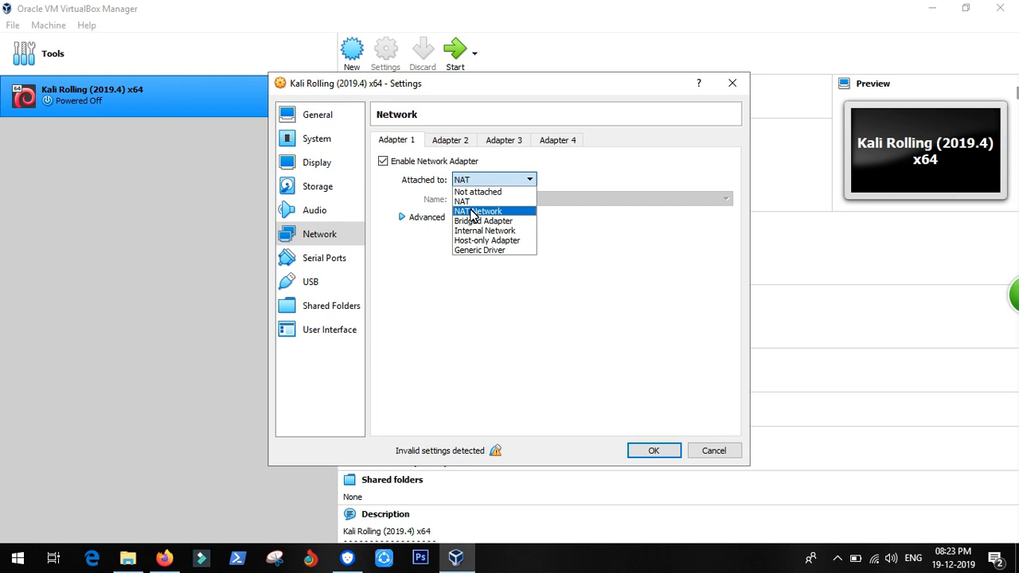
click(472, 212)
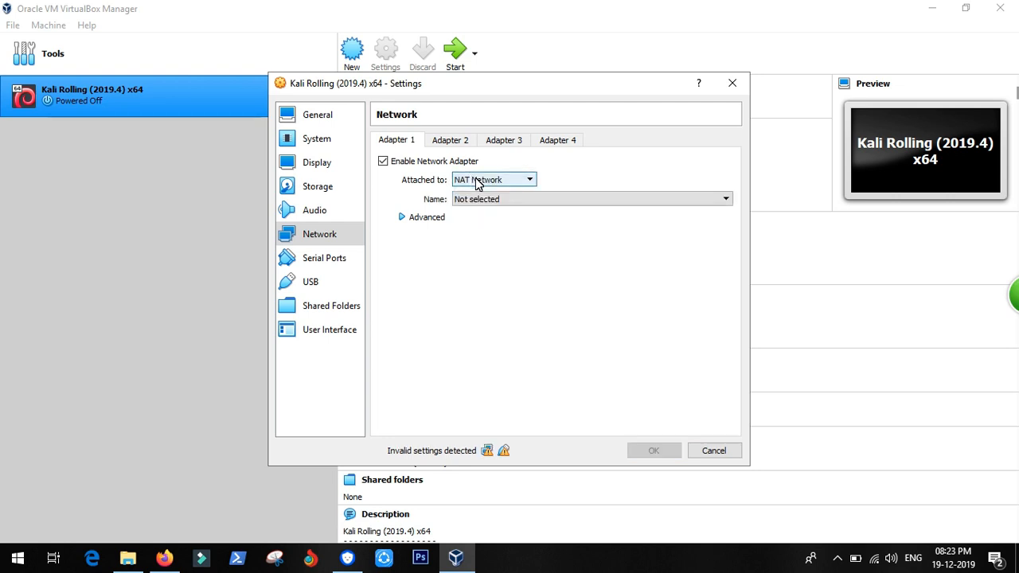
click(497, 199)
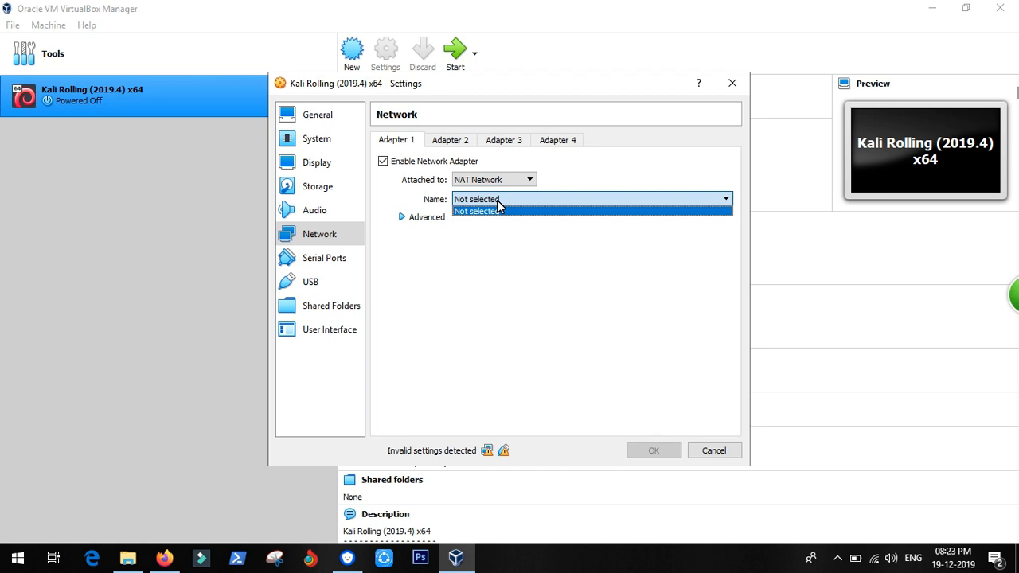
click(496, 200)
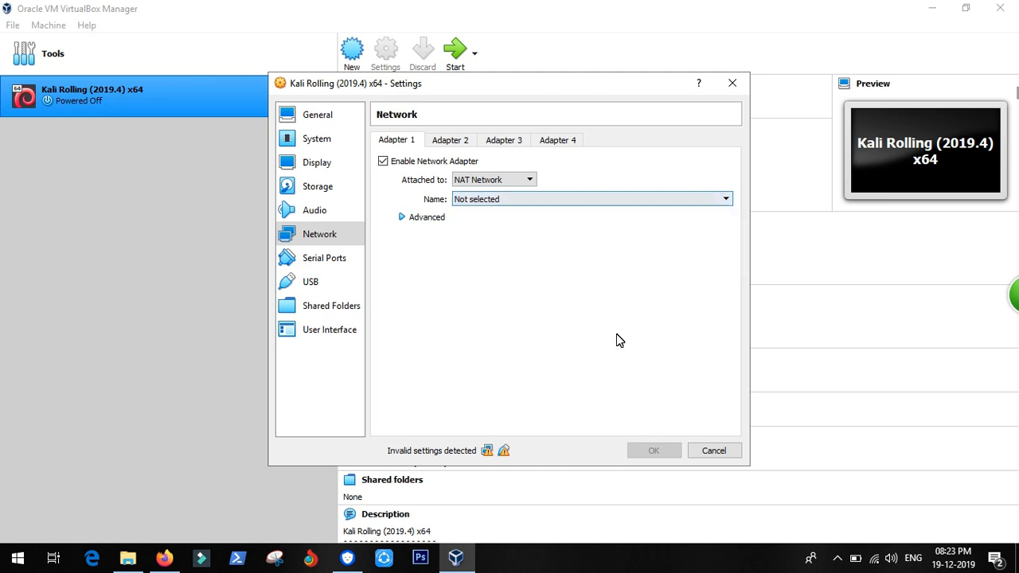
click(710, 451)
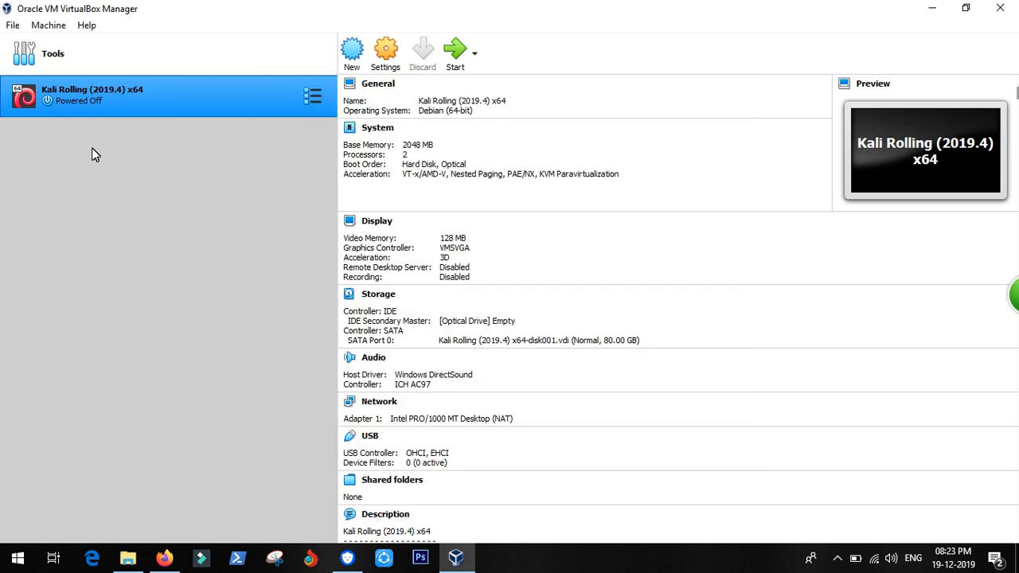
Step: Add a new active NAT network in the VirtualBox network preferences and save the change
click(14, 27)
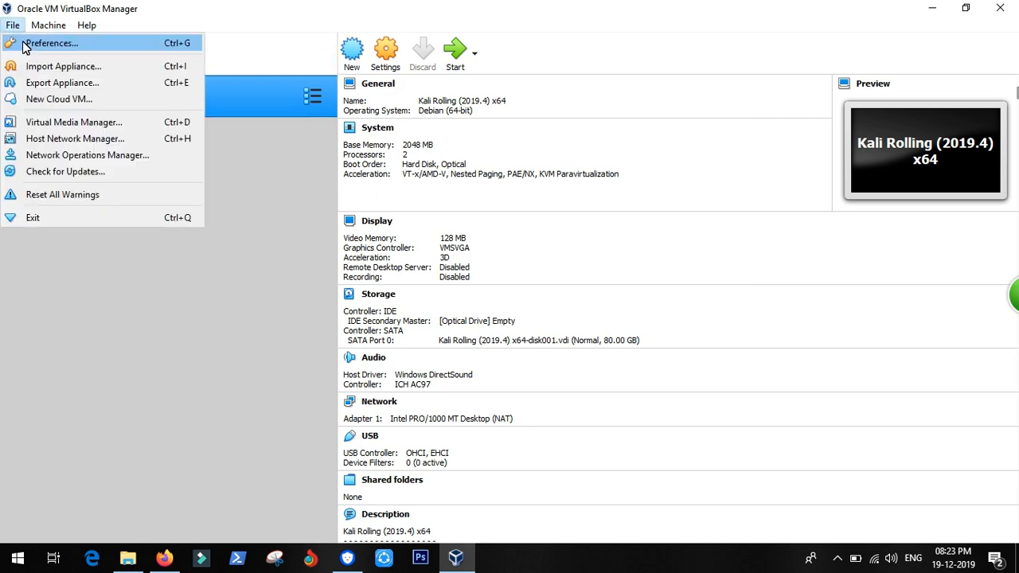
click(48, 44)
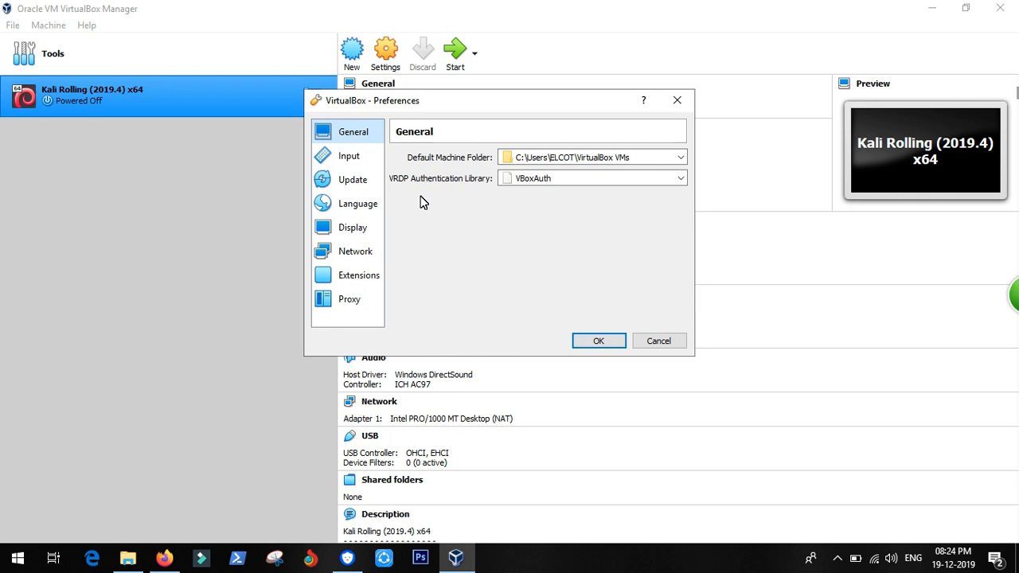
click(361, 254)
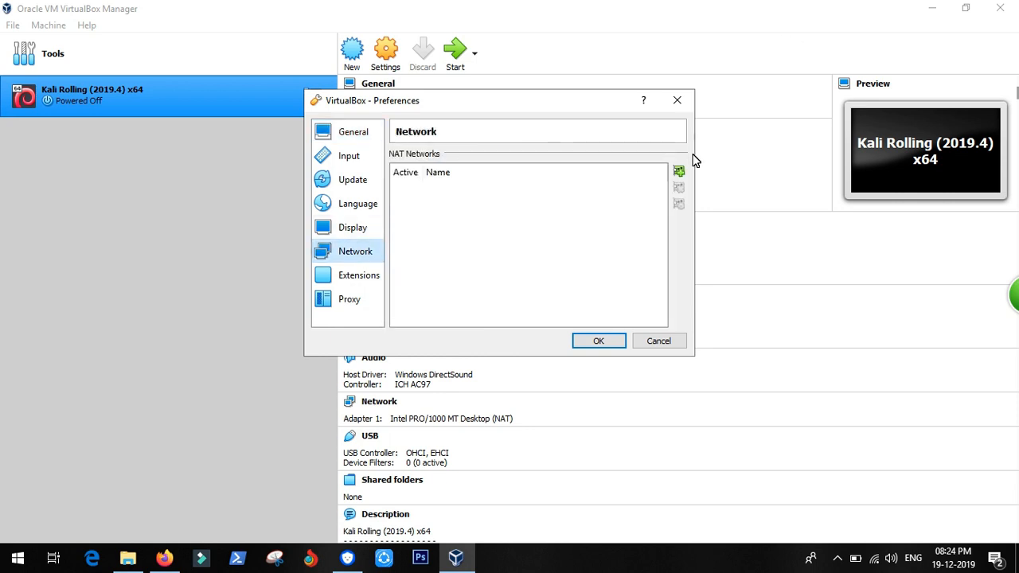
click(677, 173)
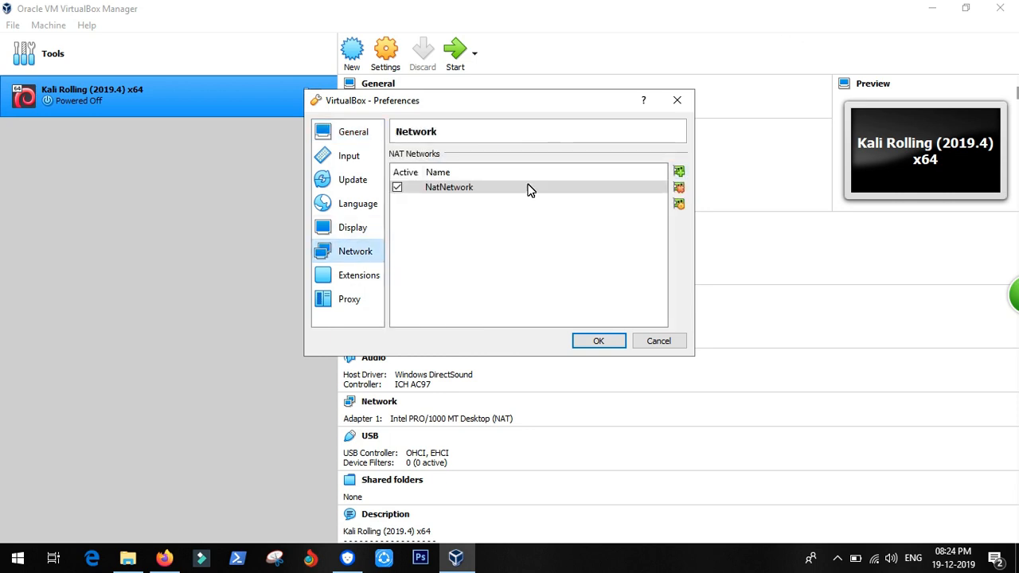
click(477, 190)
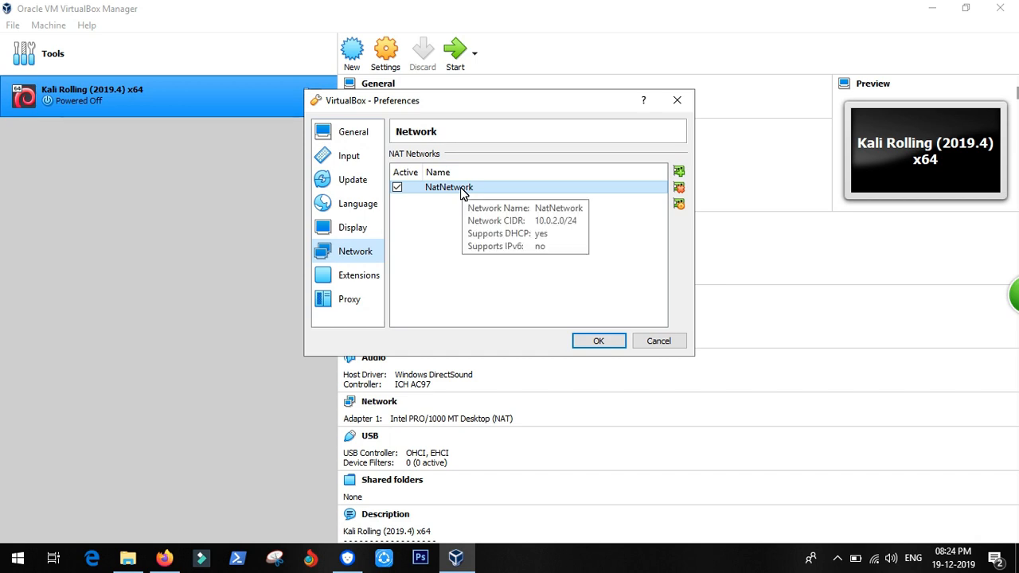
click(589, 341)
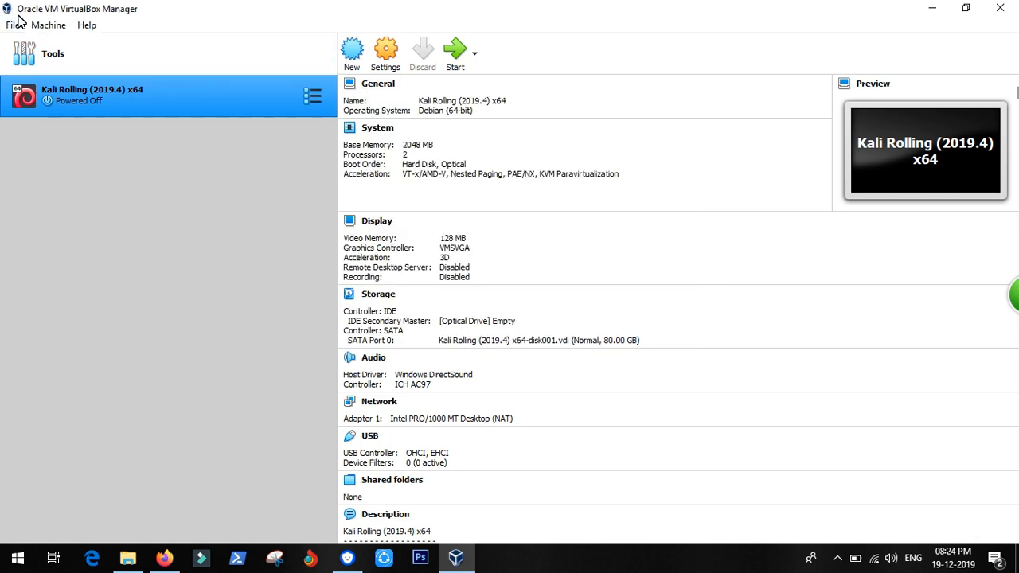
Step: Set the Kali Rolling virtual machine's base memory to 1024 MB and its processor count to 1
click(394, 57)
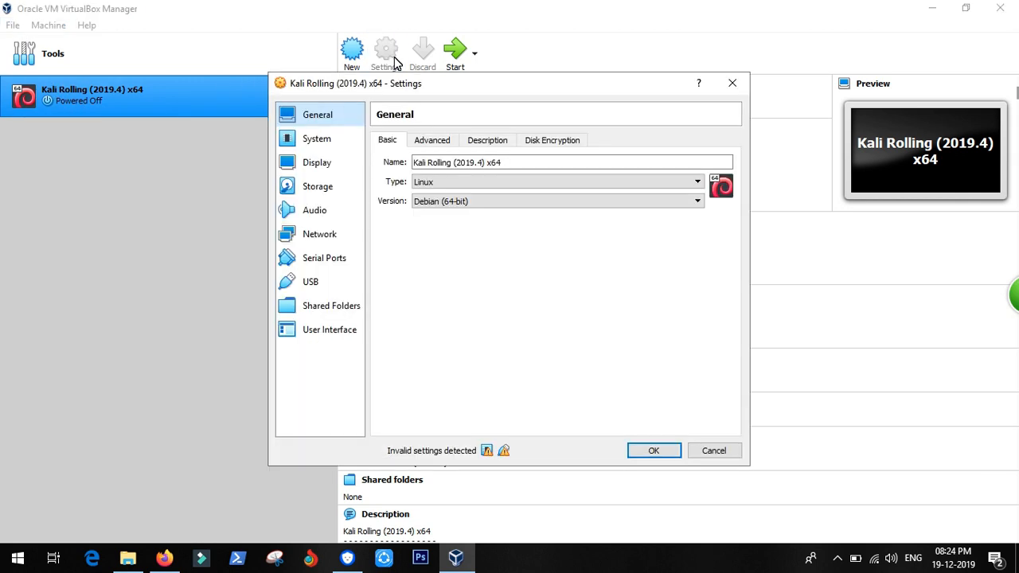
click(322, 140)
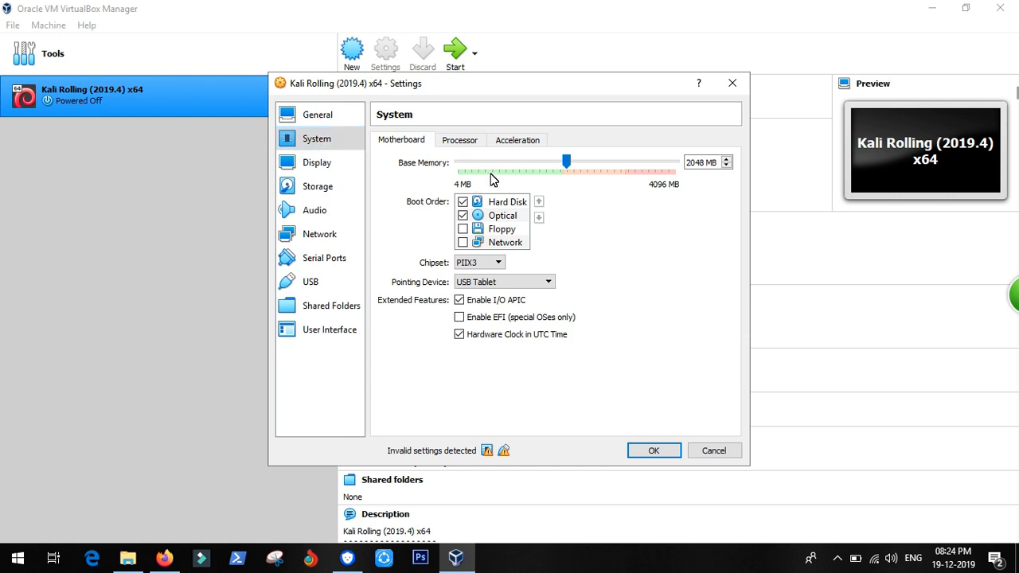
drag(566, 168, 403, 168)
click(459, 141)
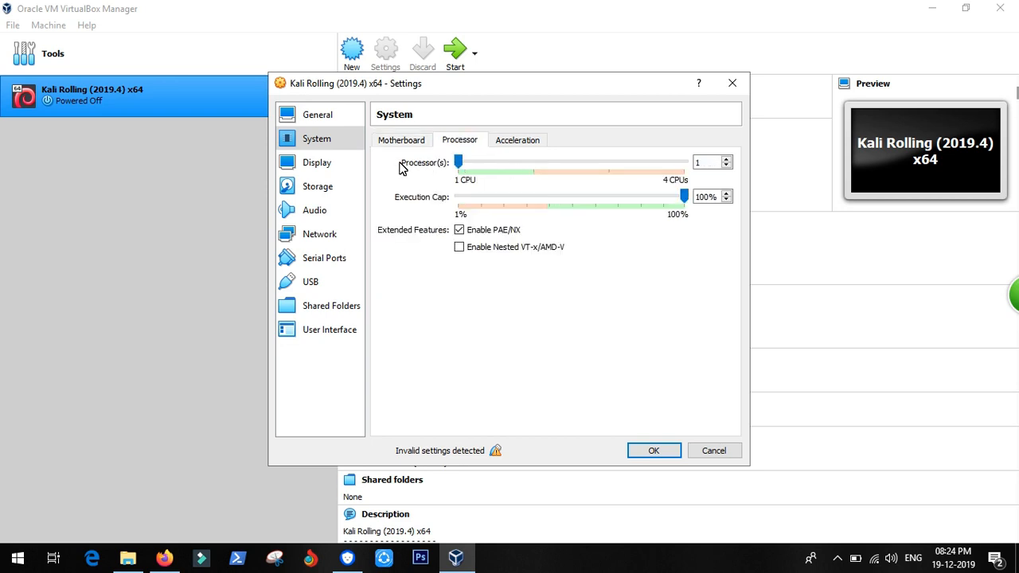
Step: Attach network adapter 1 to the NAT Network named NatNetwork and save the virtual machine's settings
click(306, 235)
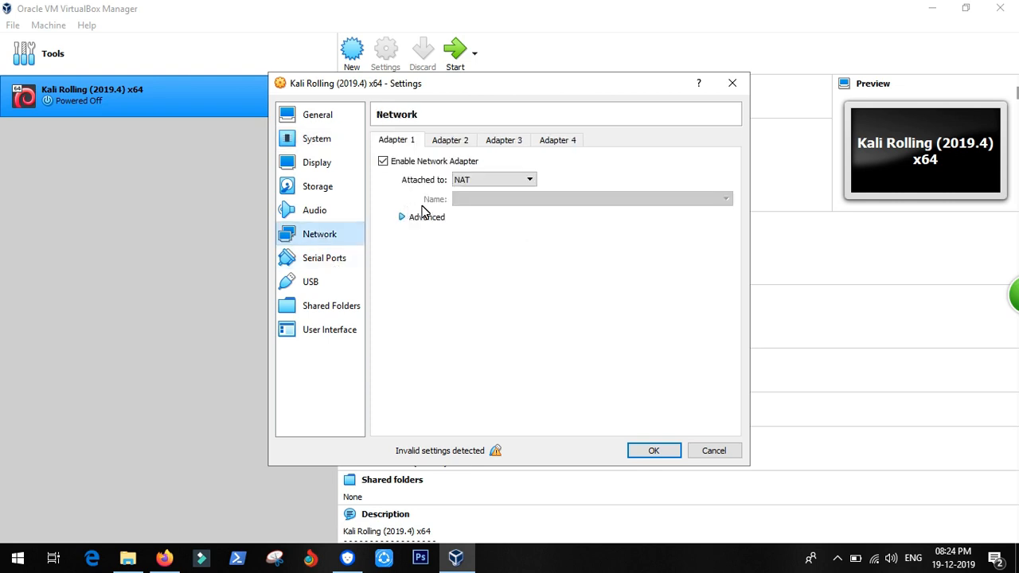
click(478, 181)
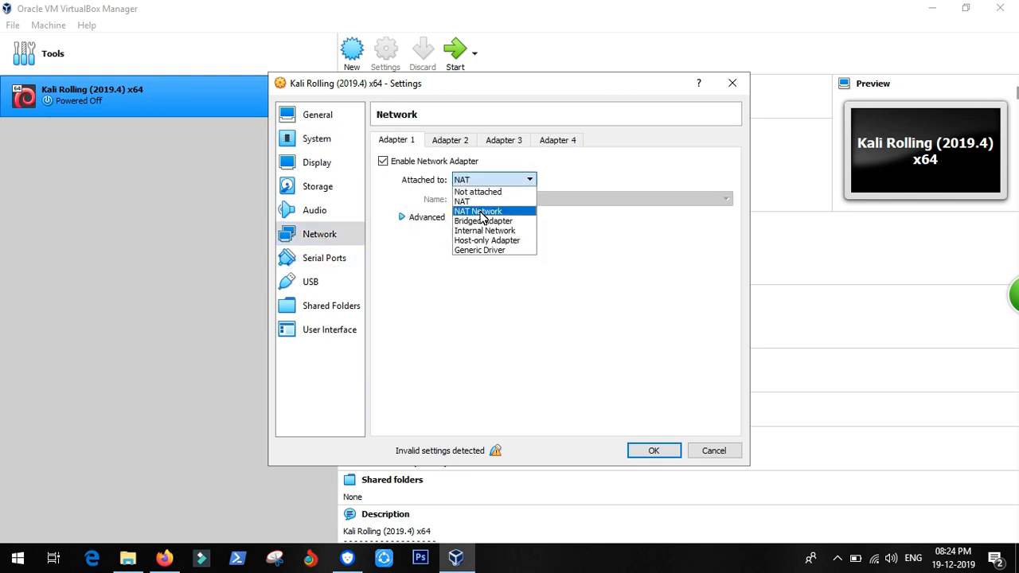
click(481, 212)
click(500, 203)
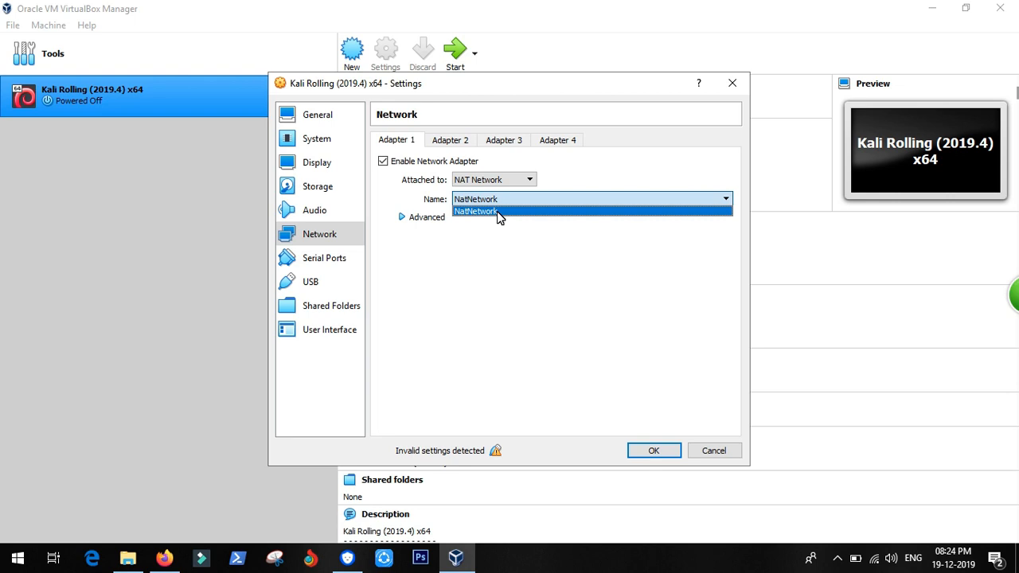
click(497, 211)
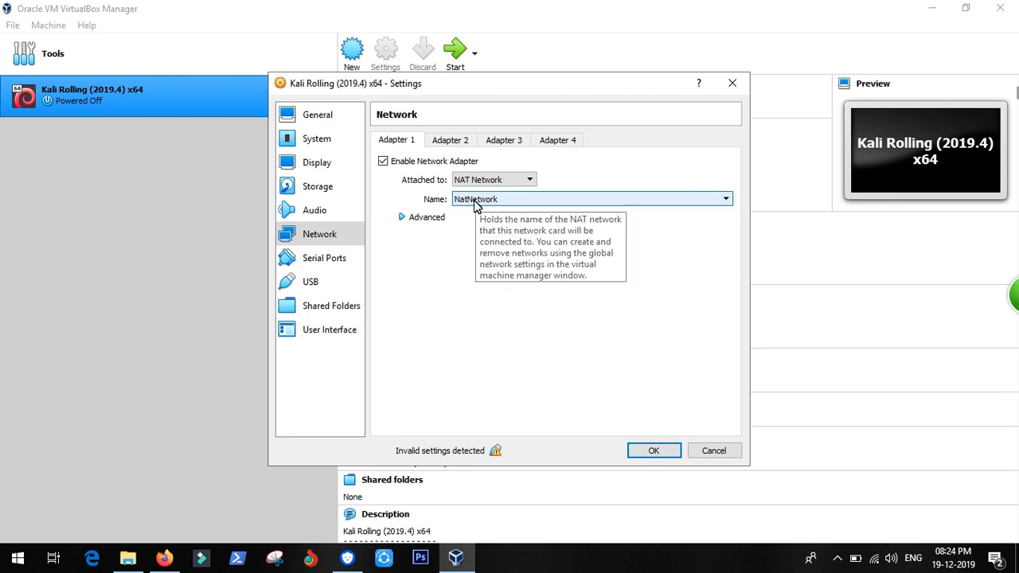
click(652, 451)
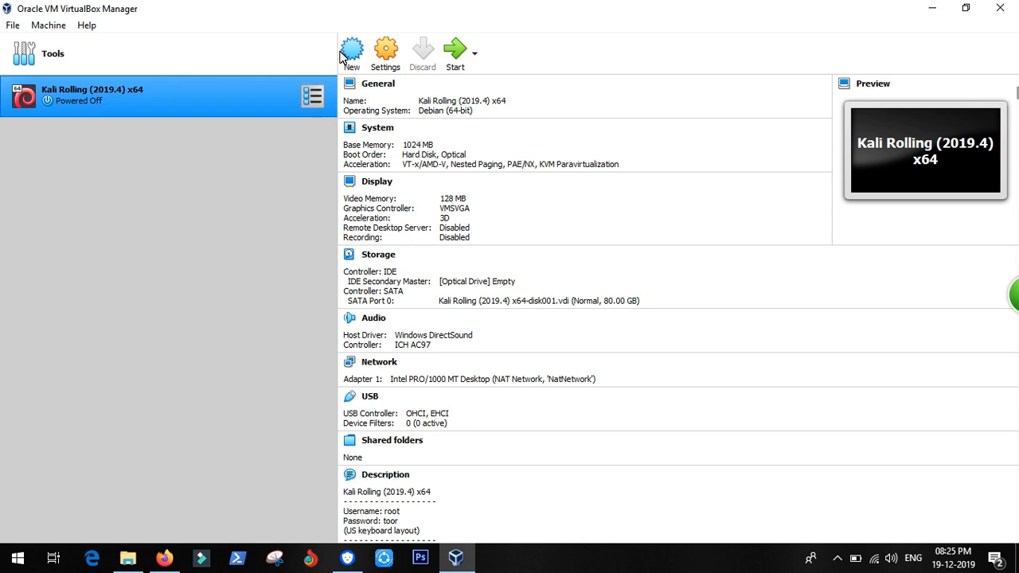
Step: Try to start the Kali Rolling virtual machine and read the details of the session error
click(454, 50)
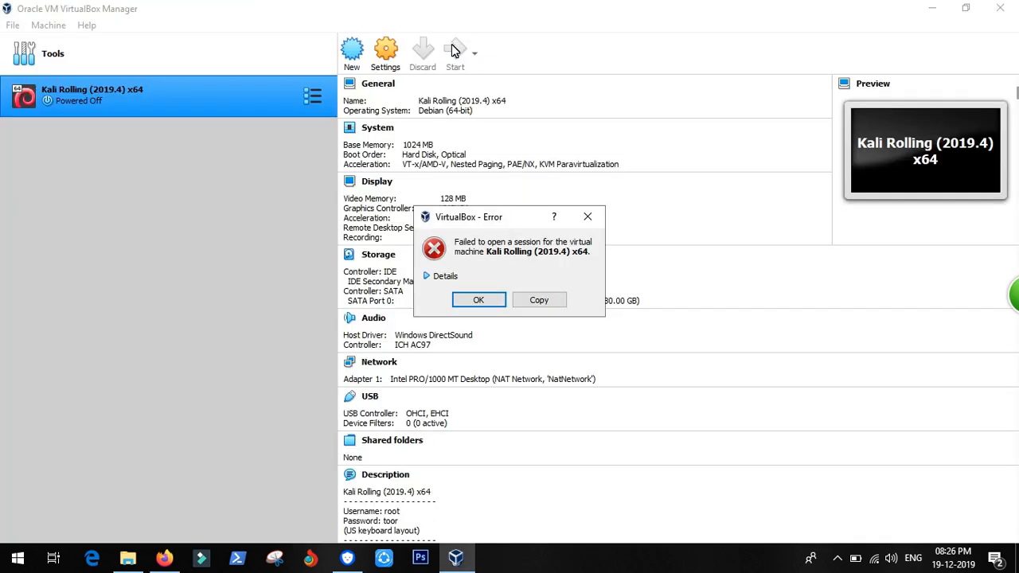
click(443, 277)
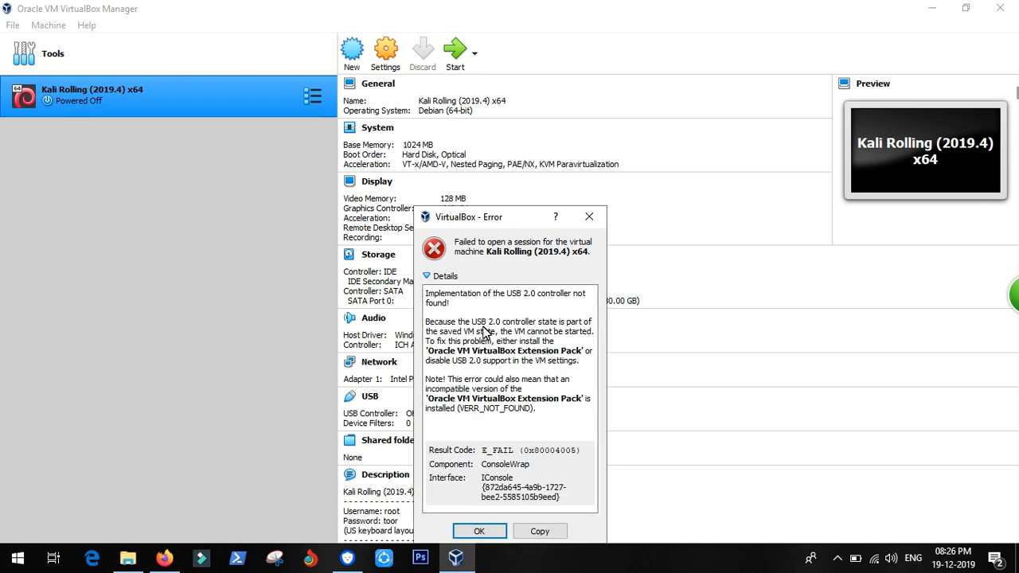
click(478, 531)
Step: Disable the USB controller of the Kali Rolling virtual machine and save the settings
click(370, 396)
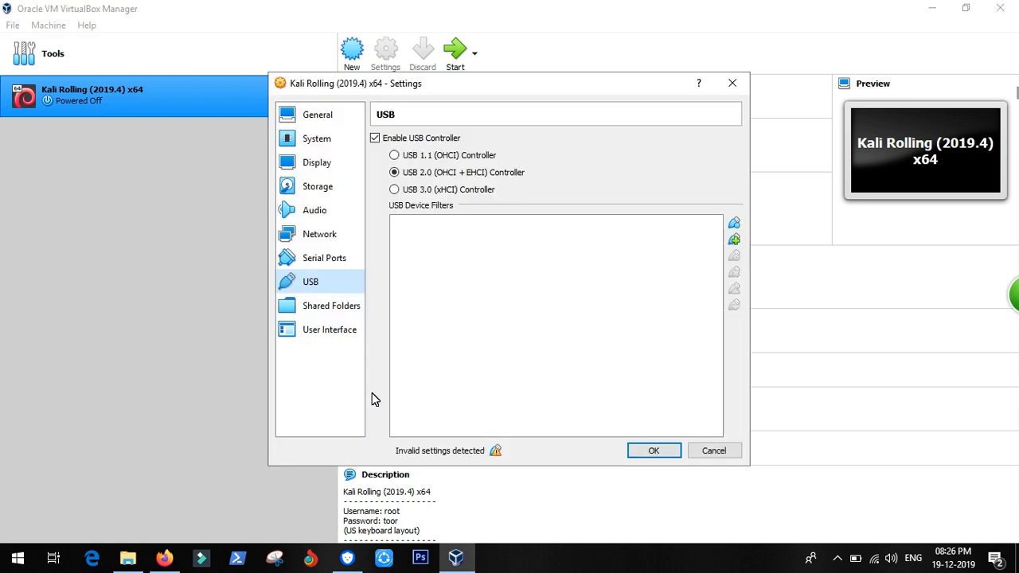
click(376, 139)
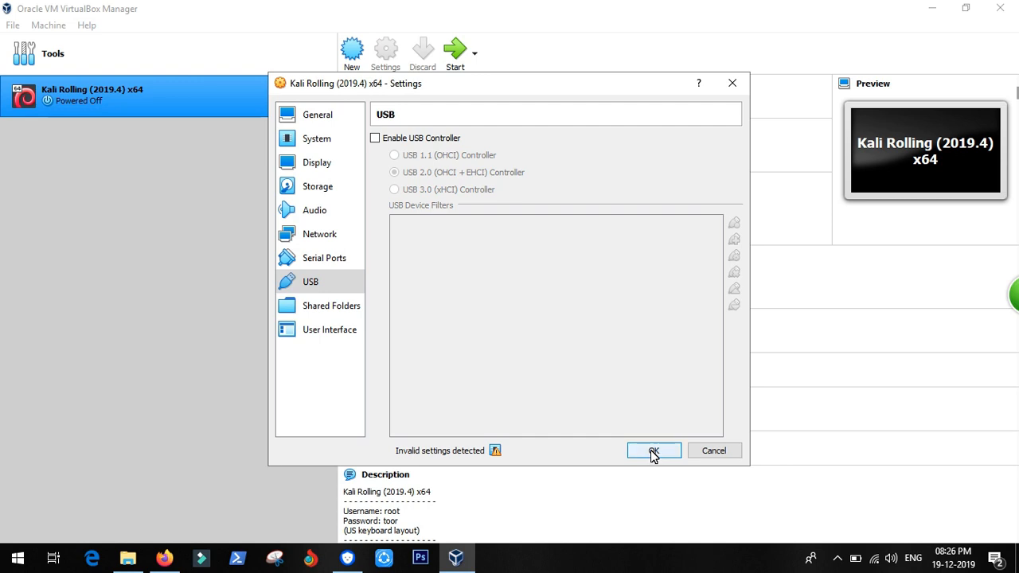
click(653, 452)
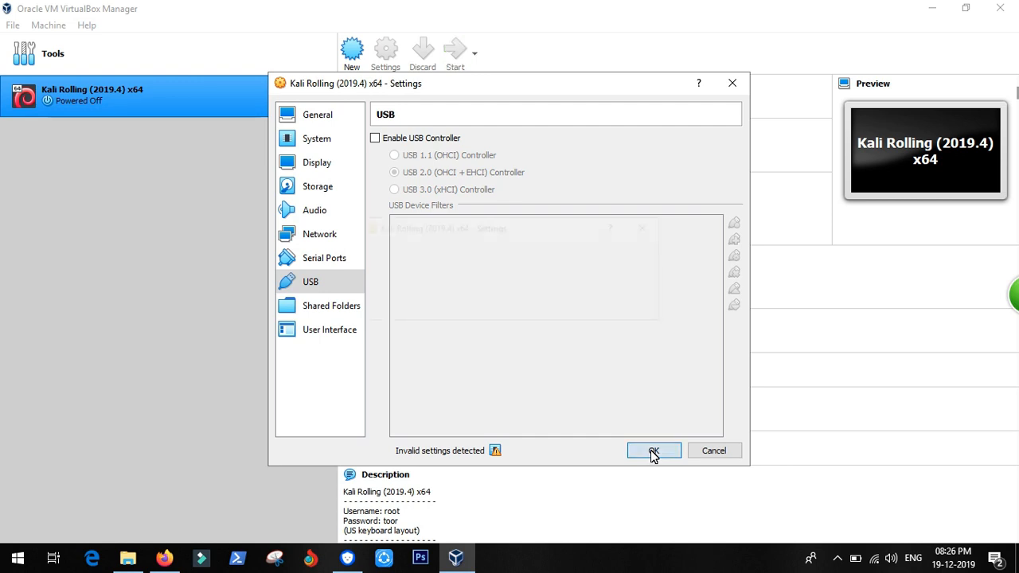
Step: Start the Kali Rolling virtual machine and boot the Kali GNU/Linux entry
click(456, 50)
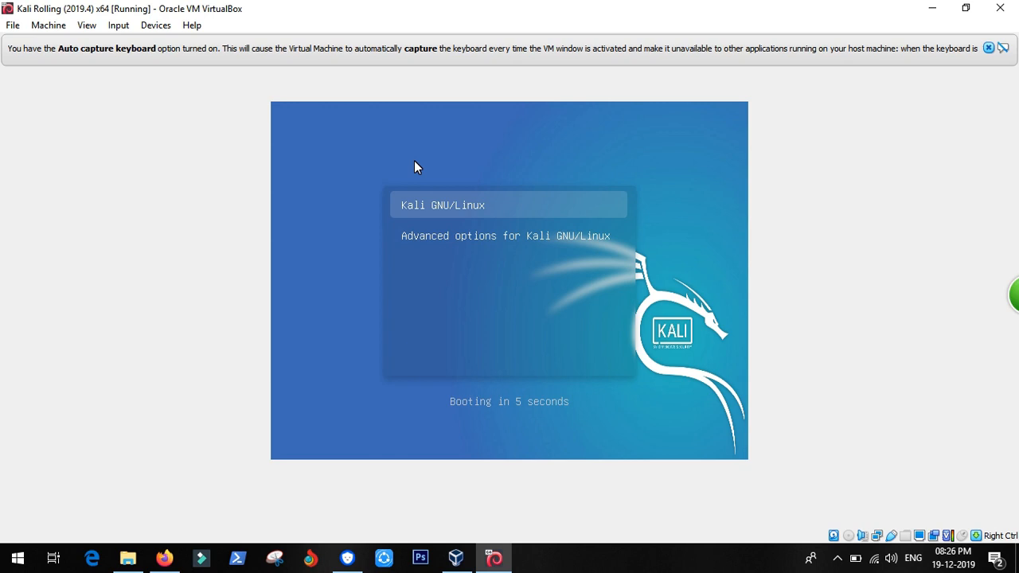
key(Return)
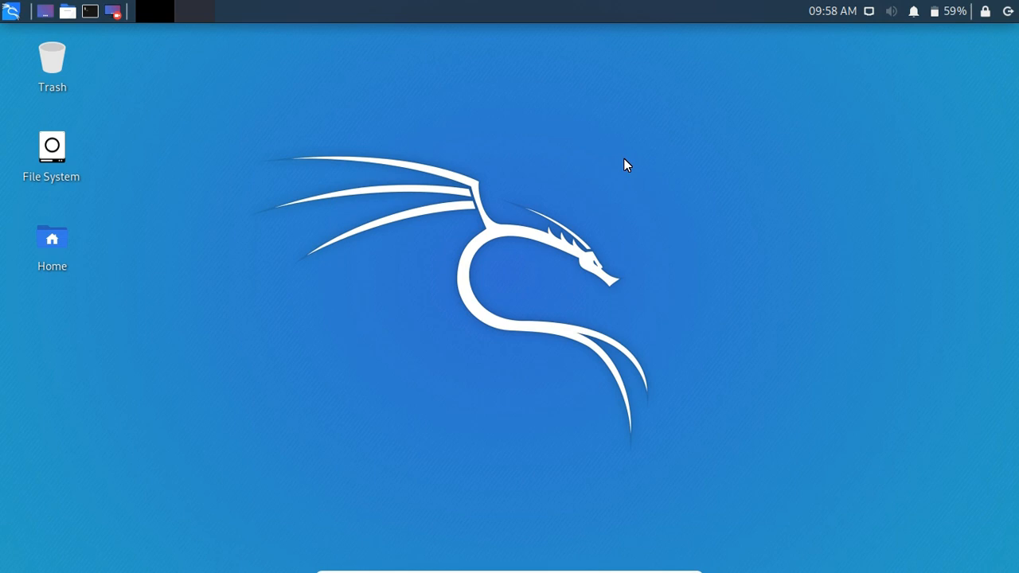
click(868, 12)
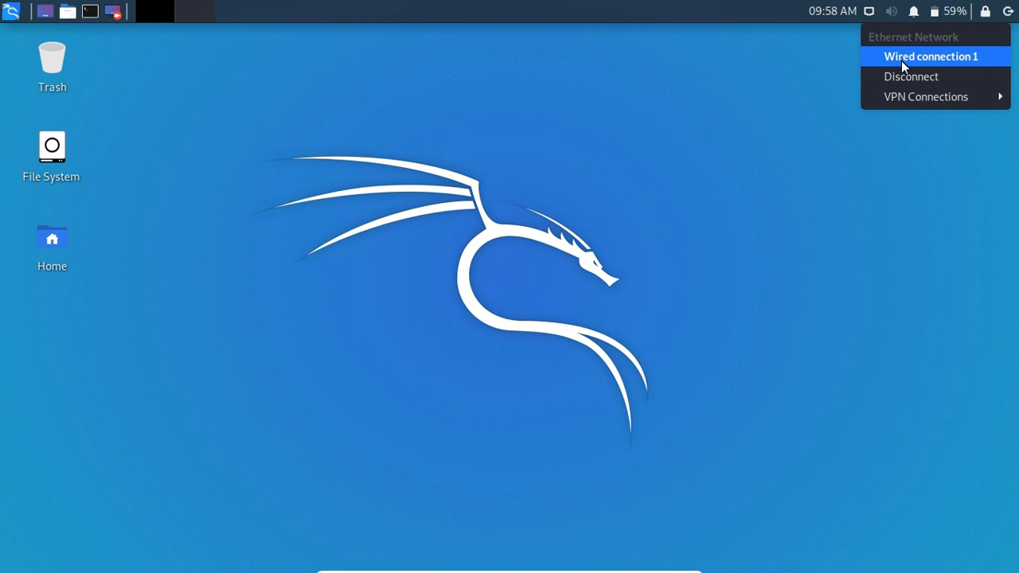
click(901, 61)
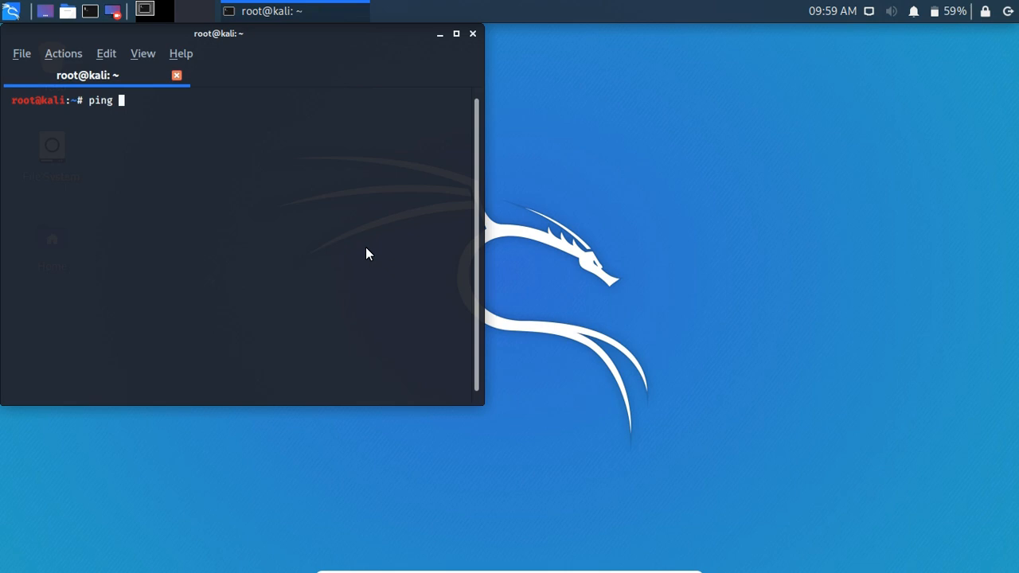
text(www.google.com)
key(Return)
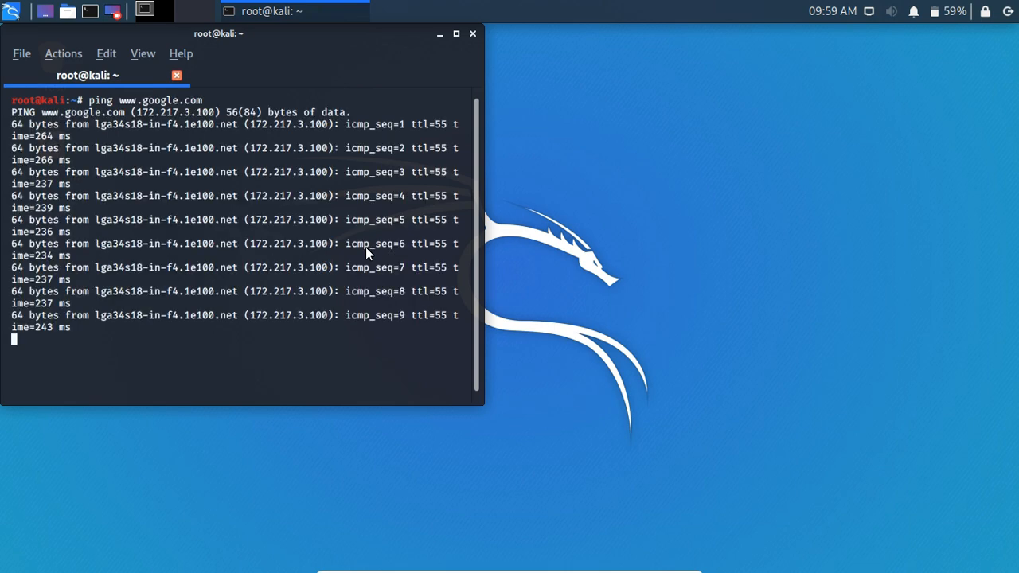